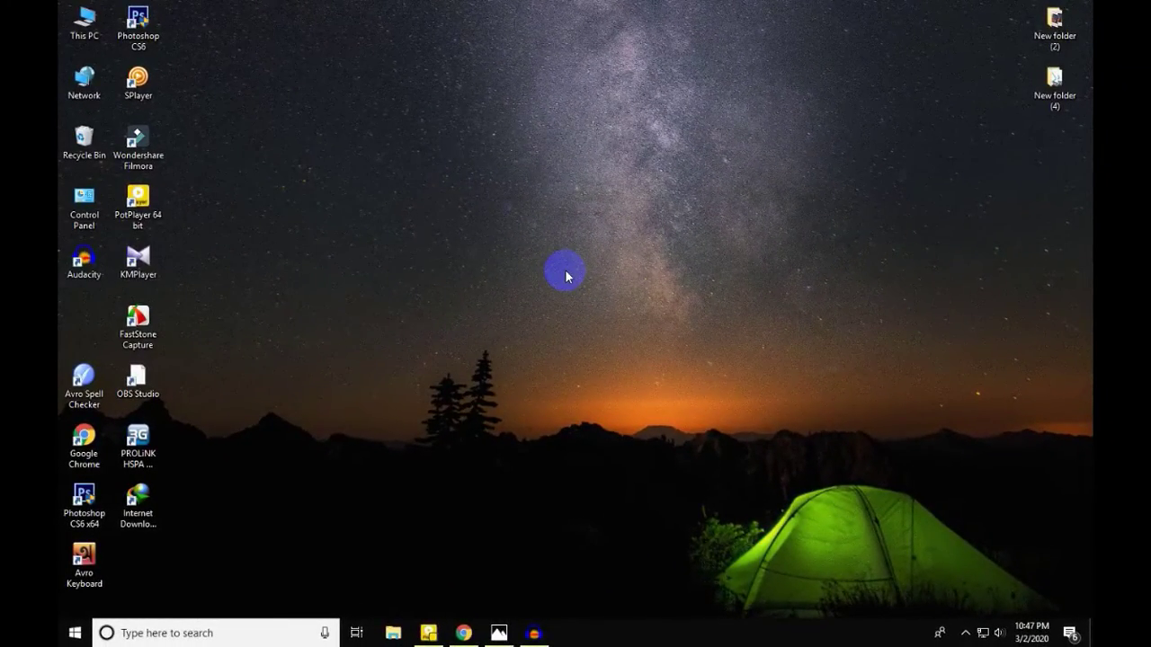
right_click(513, 283)
click(555, 326)
right_click(553, 331)
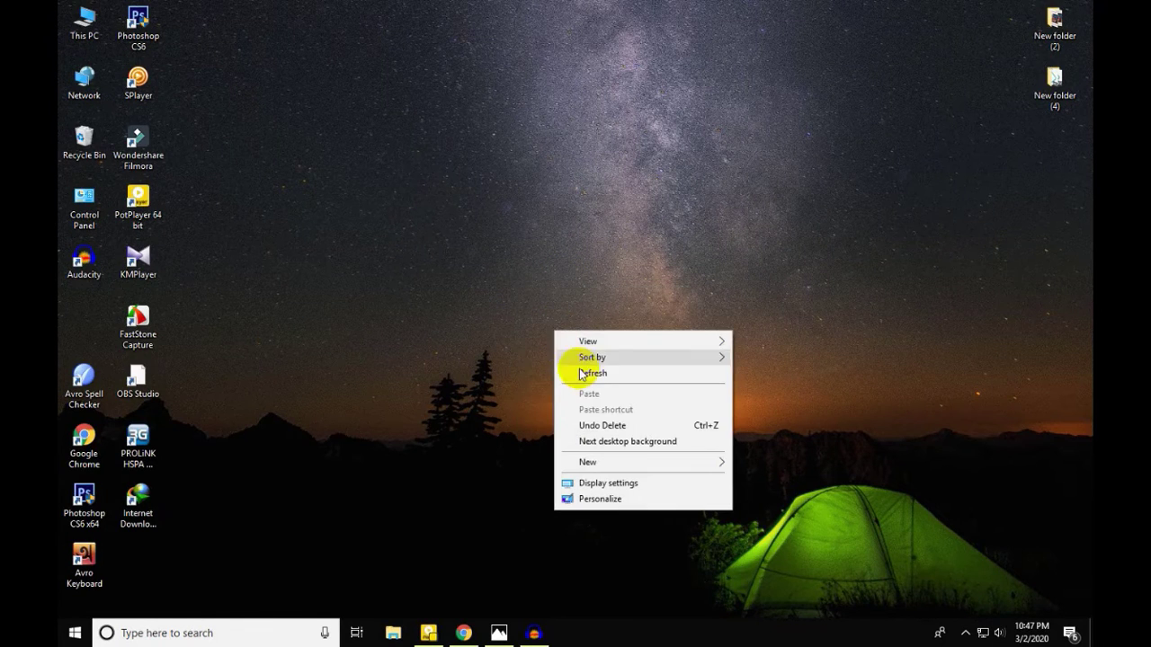
click(588, 373)
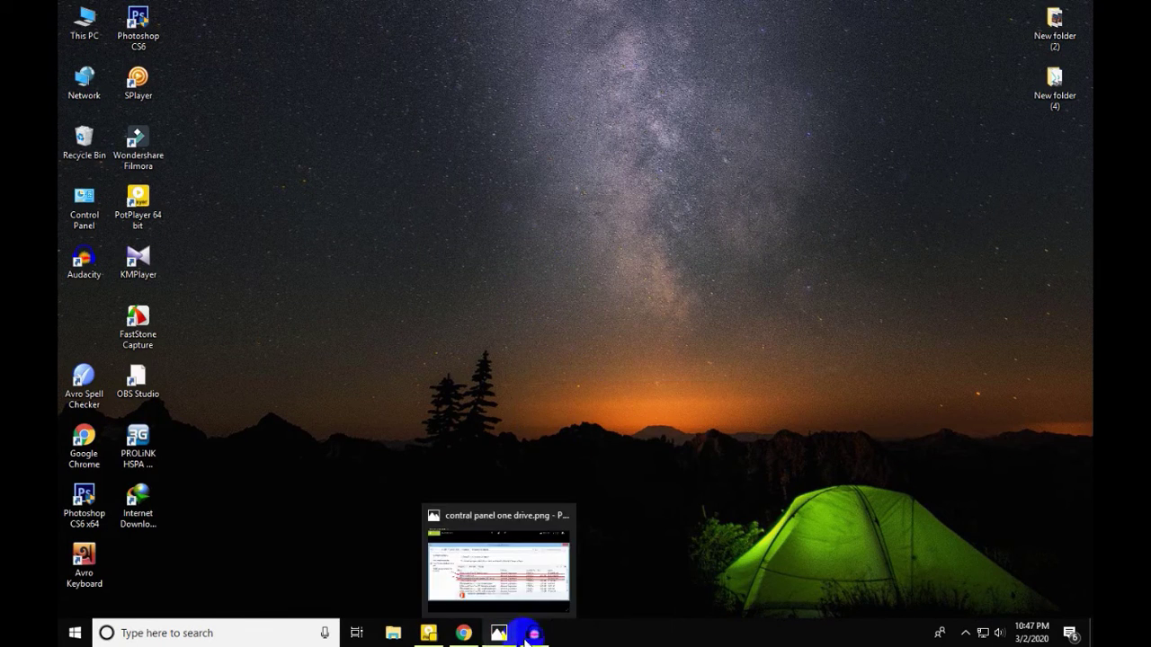
right_click(647, 403)
click(669, 446)
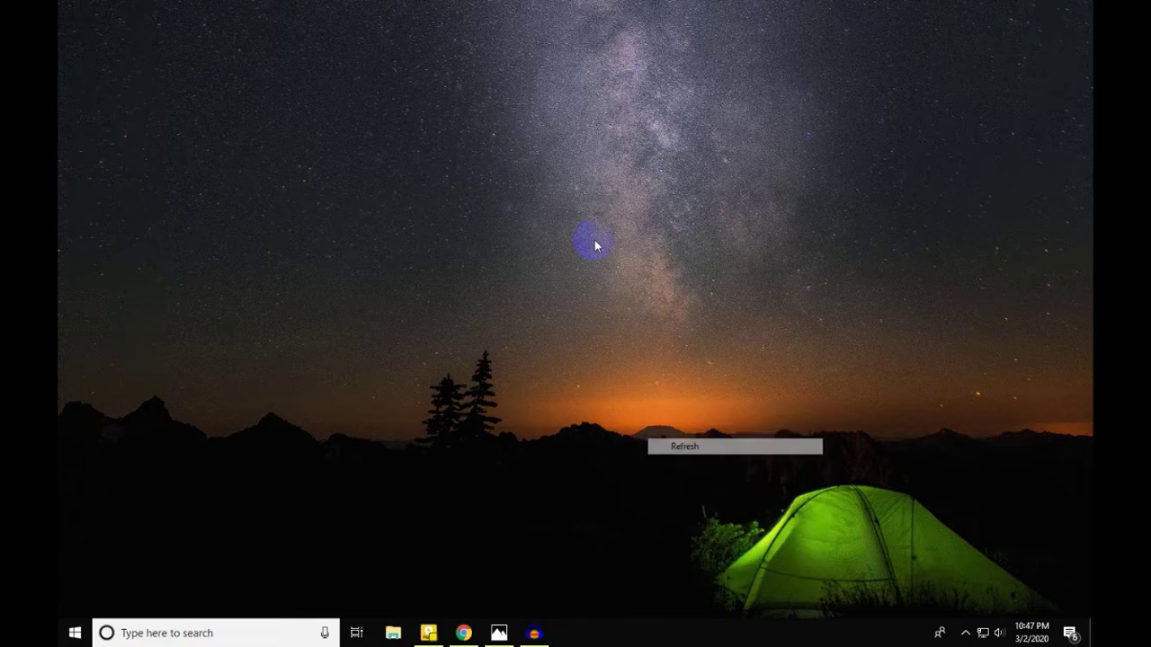
right_click(594, 241)
click(629, 280)
right_click(633, 281)
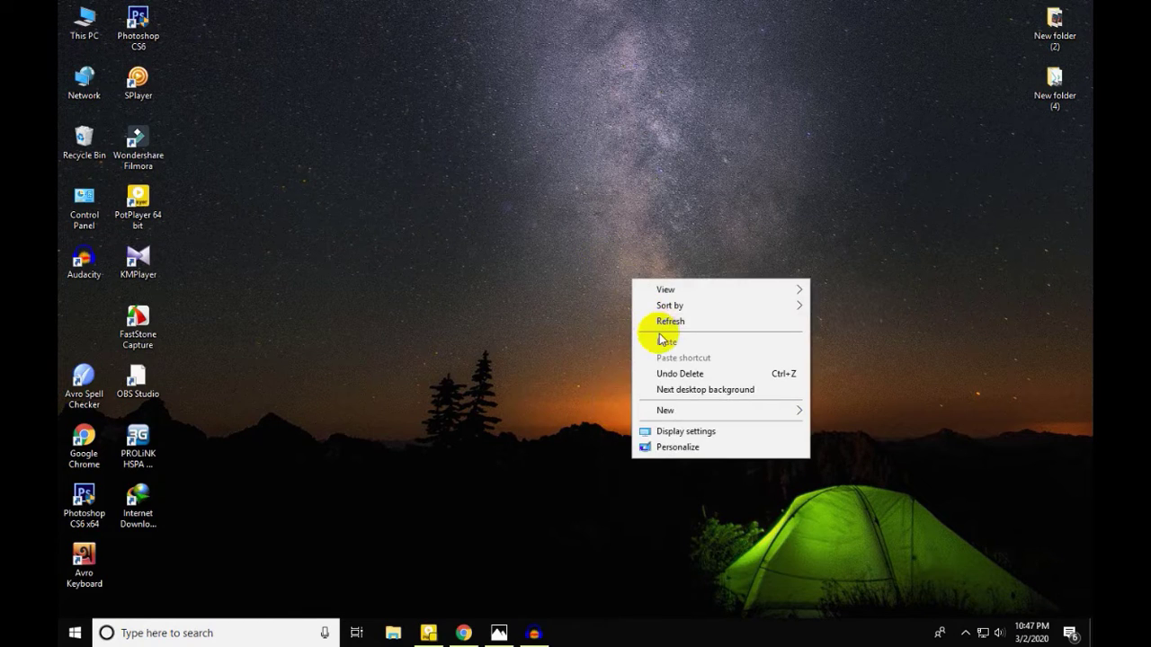
click(663, 321)
right_click(635, 245)
click(663, 289)
right_click(559, 257)
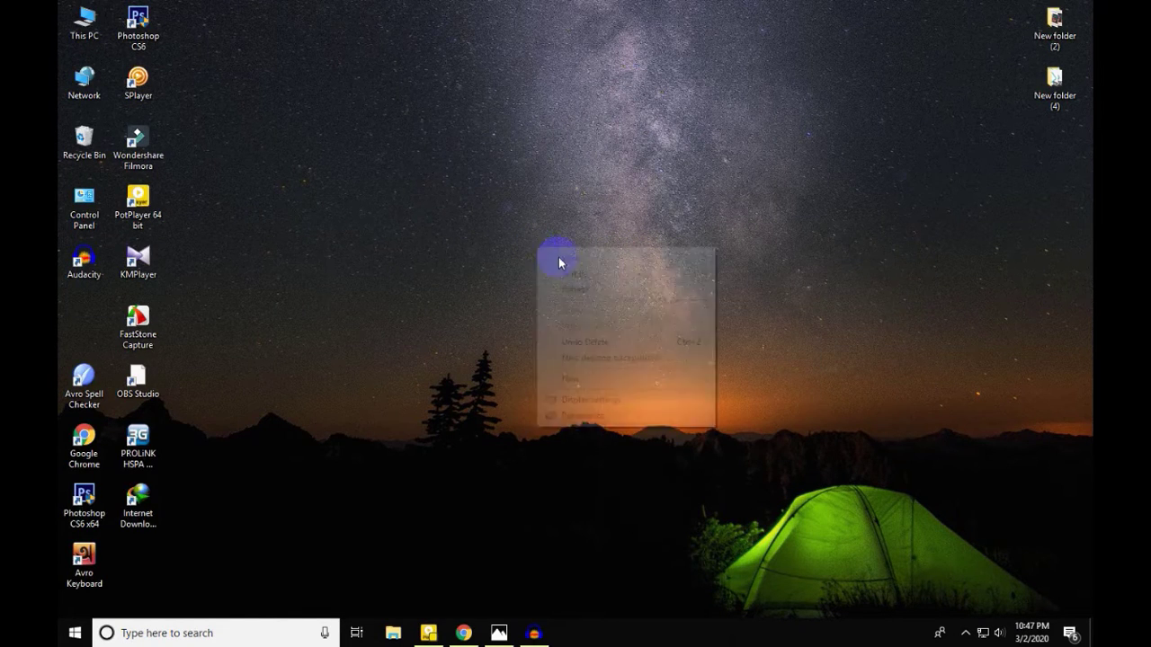
click(581, 291)
right_click(566, 259)
click(560, 266)
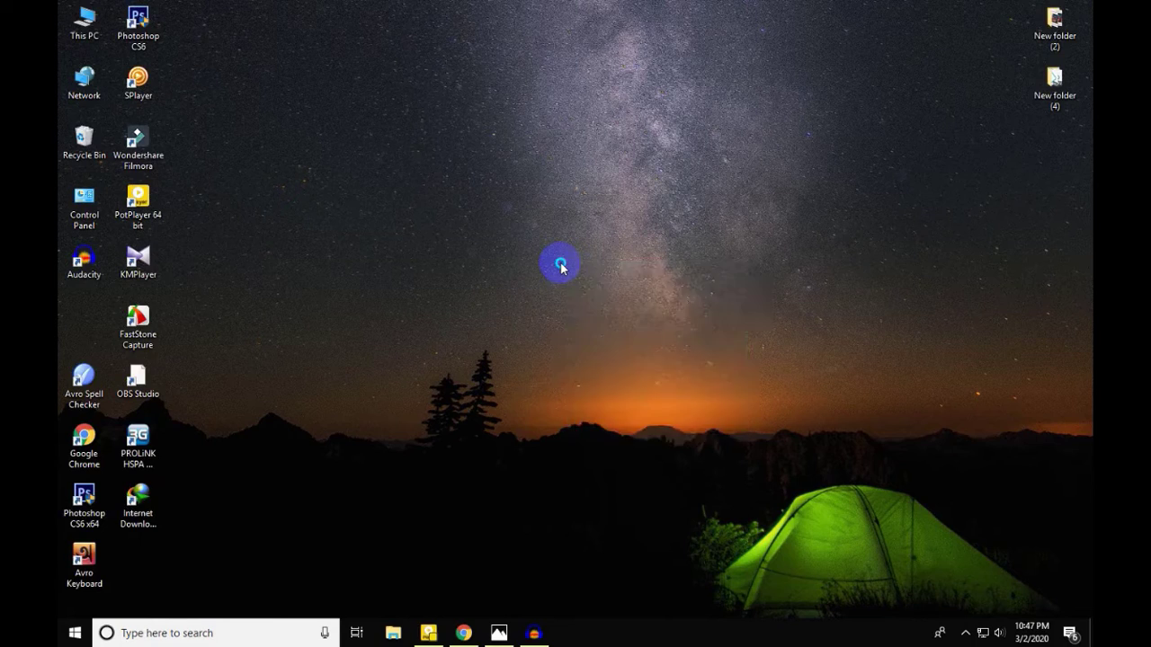
right_click(560, 266)
click(568, 306)
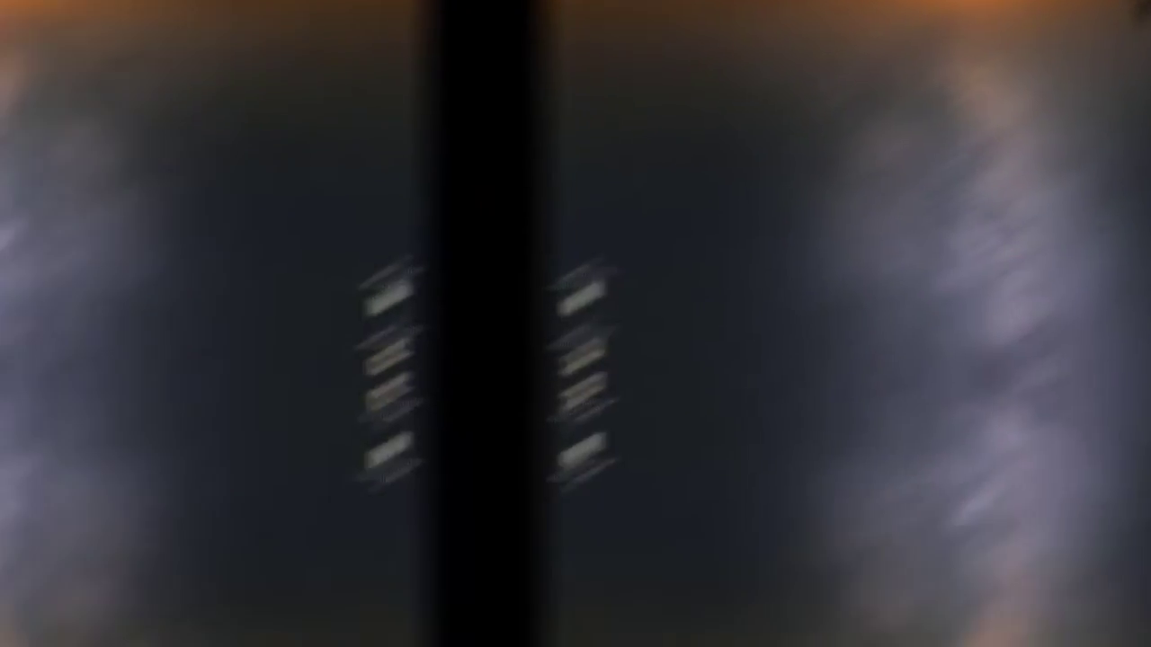
Step: Search Windows for the Windows Update settings and open the advanced update options
click(218, 633)
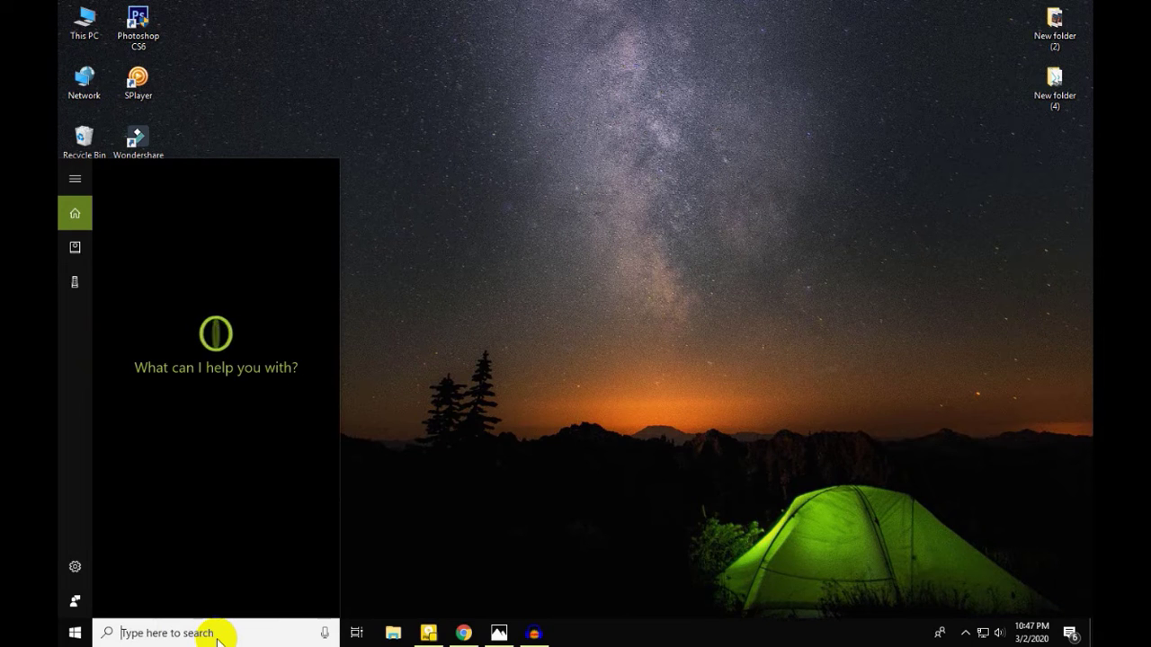
text(windo)
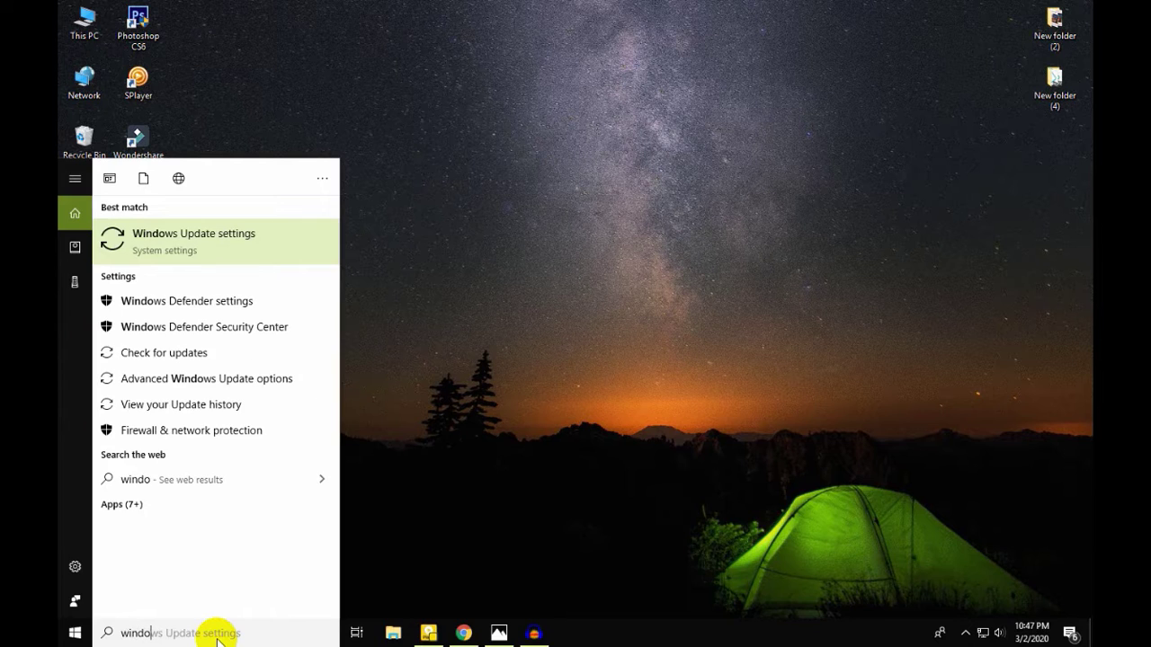
click(181, 239)
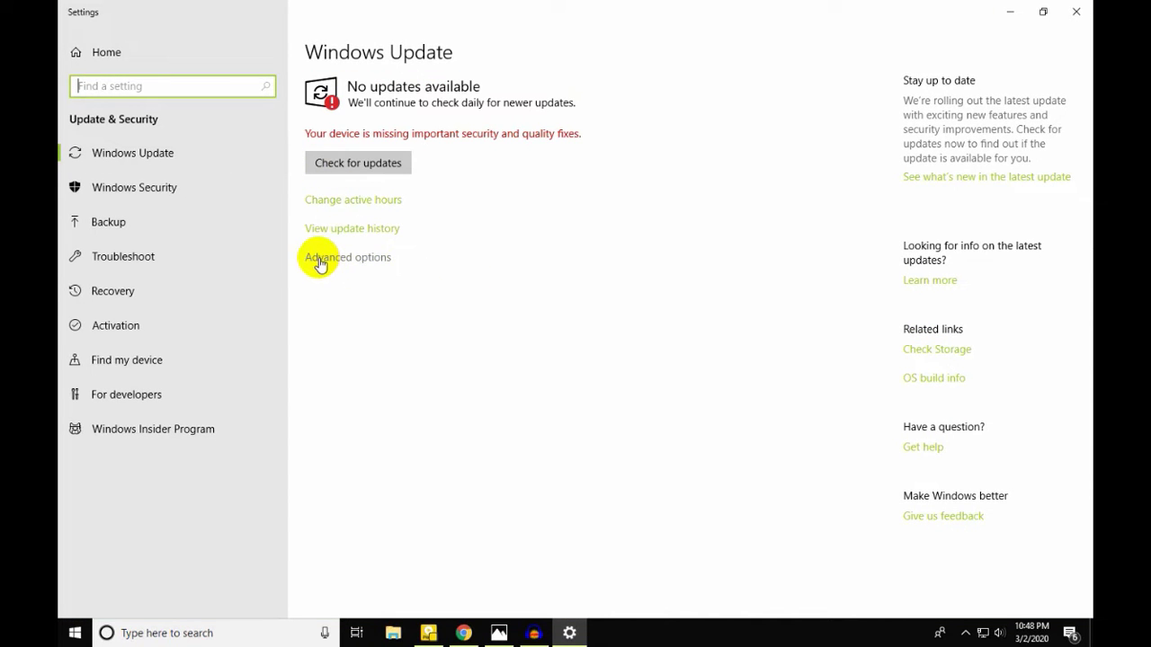
click(351, 263)
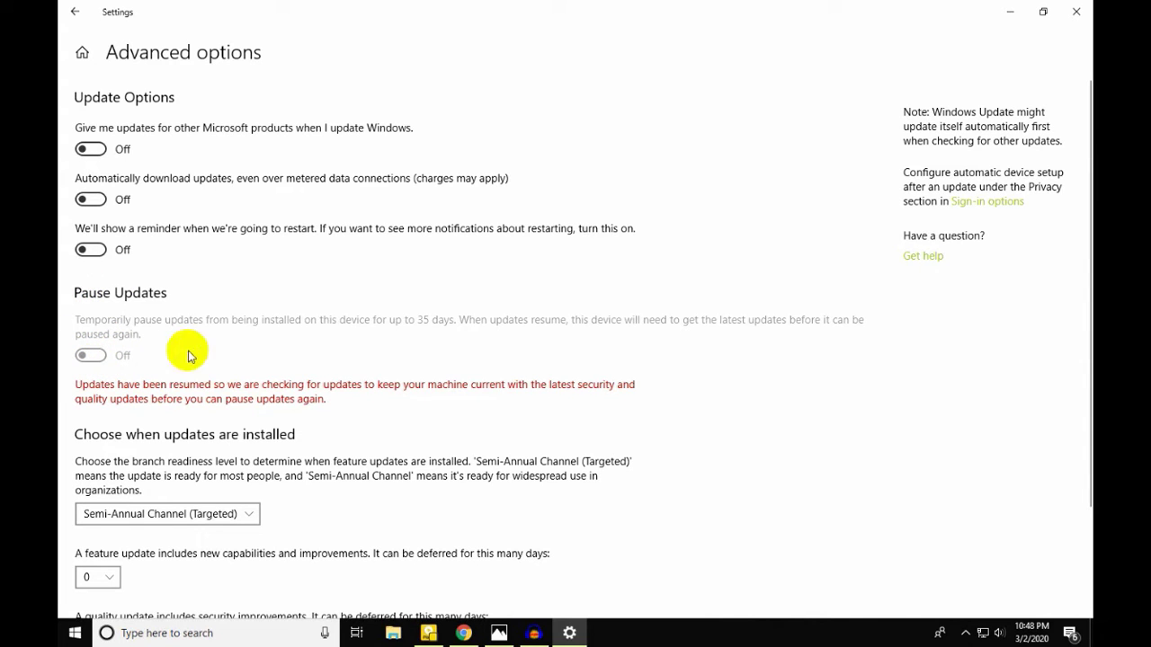
Step: Check the Delivery Optimization setting for downloads from other PCs, then return to the advanced update options
scroll(90, 354, down, 3)
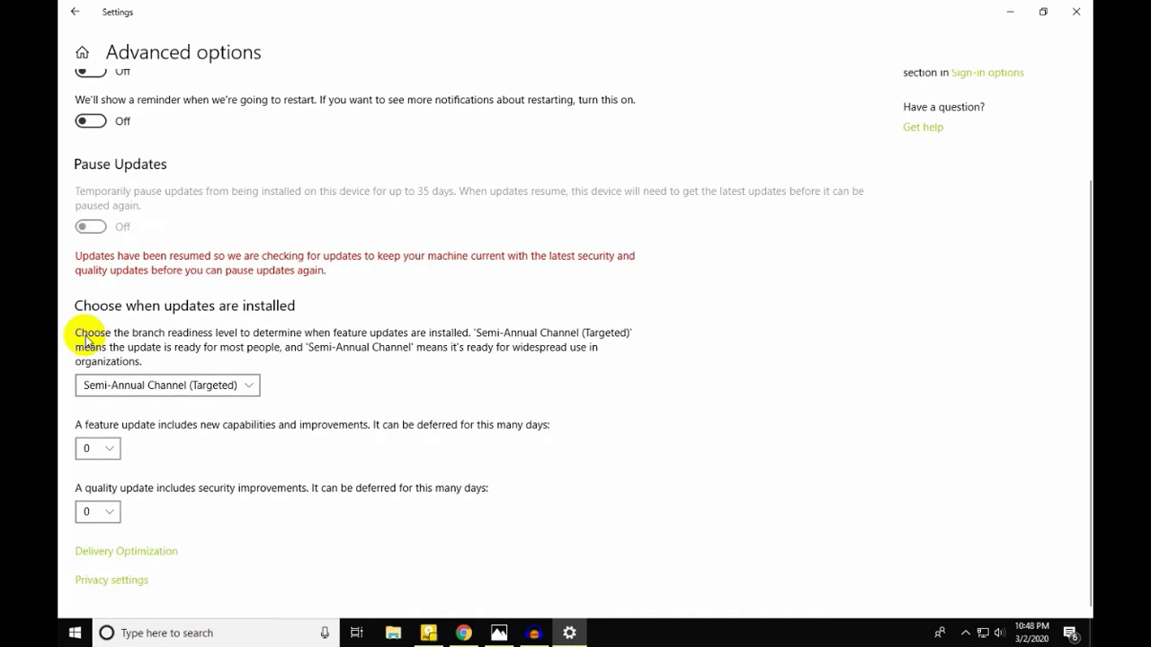
click(131, 552)
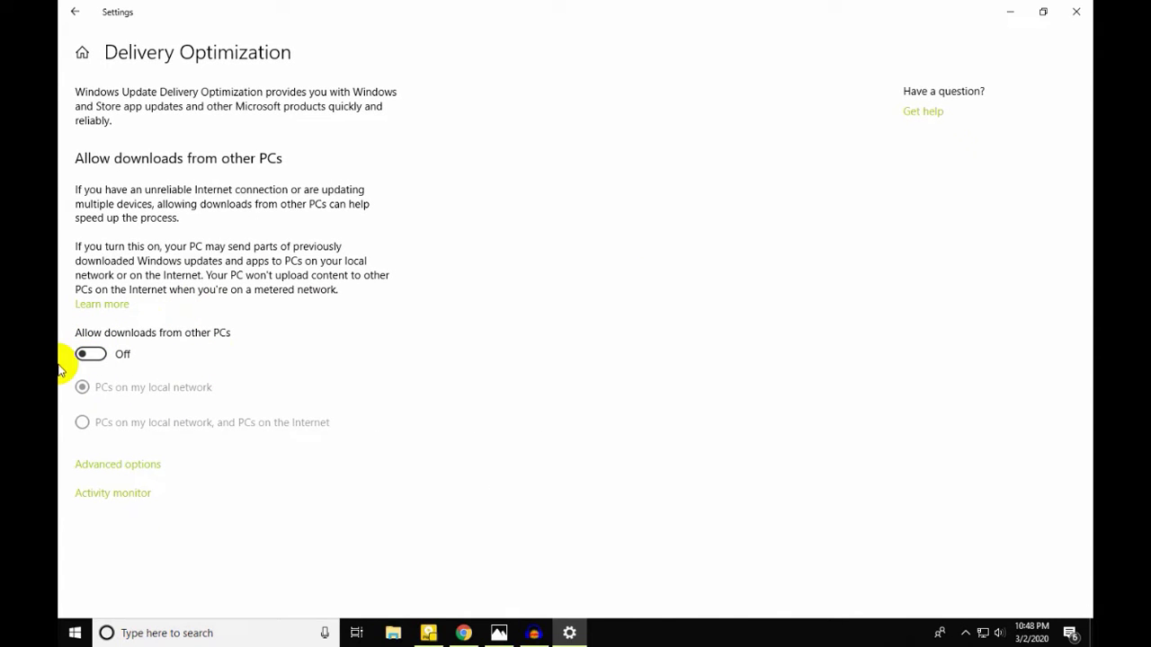
click(75, 7)
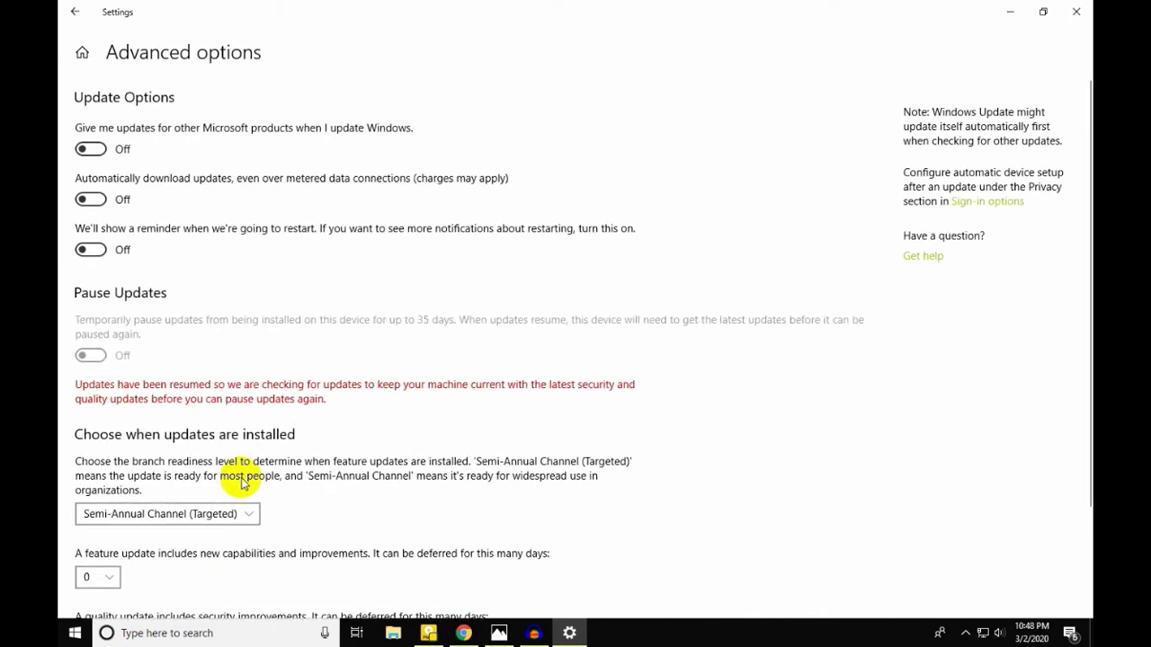
Step: Review the general privacy options linked from the advanced update options, then close Settings
scroll(234, 530, down, 3)
click(116, 583)
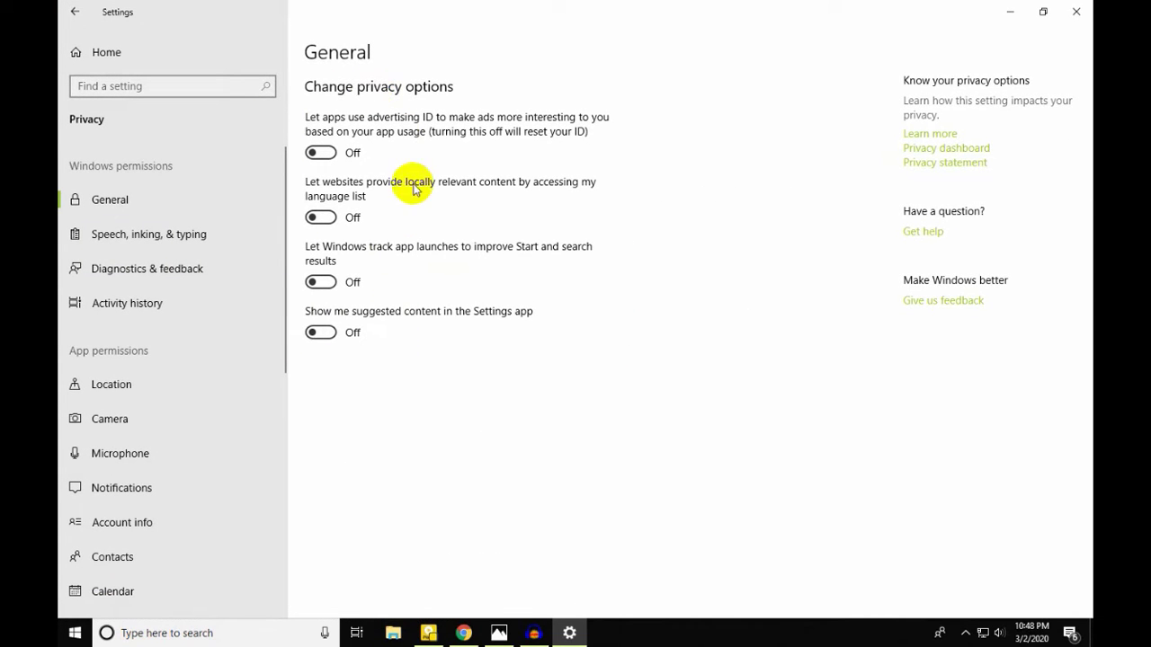
click(1076, 11)
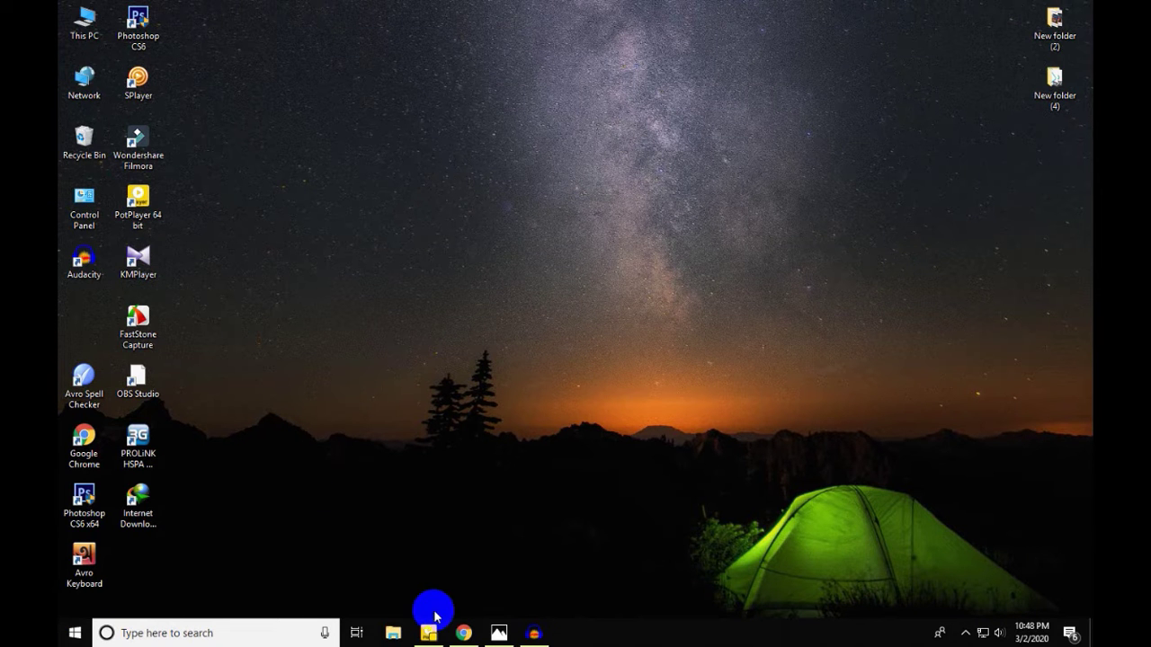
Step: Find Control Panel through Windows search and open its list of installed programs in a maximized window
double_click(83, 197)
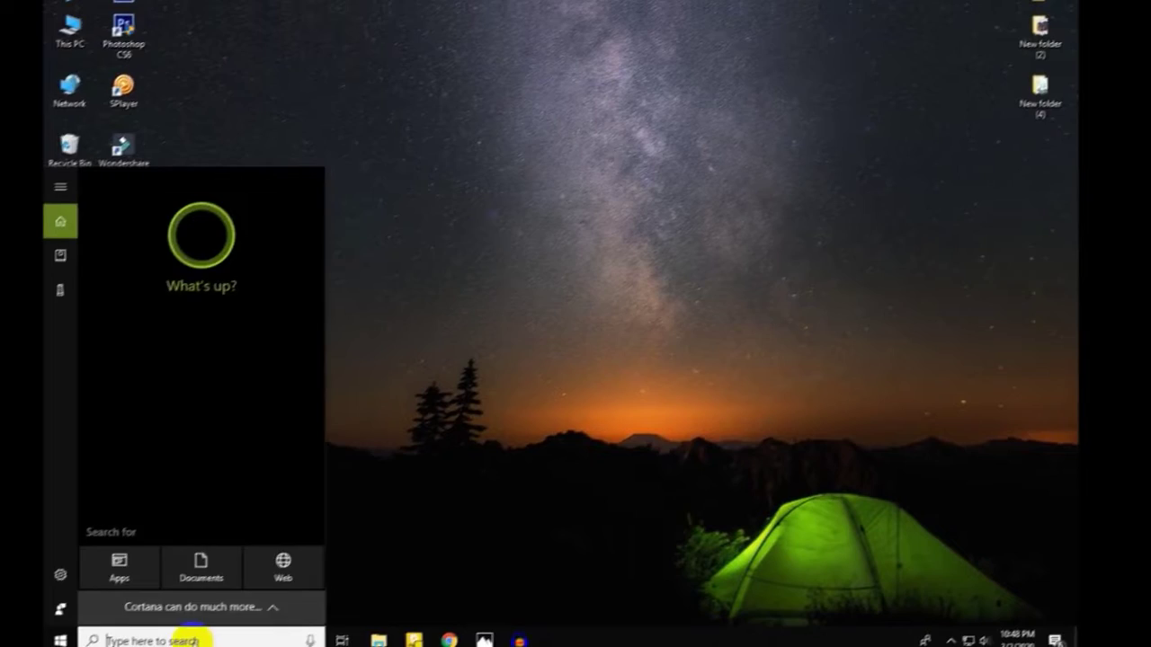
text(con)
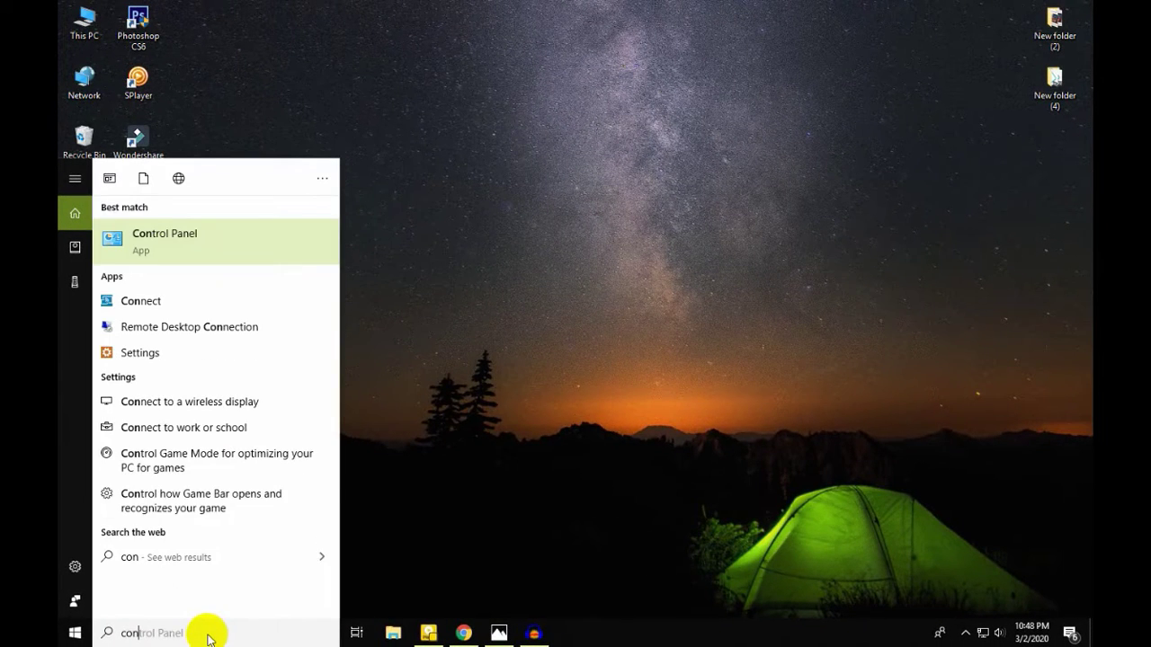
key(Return)
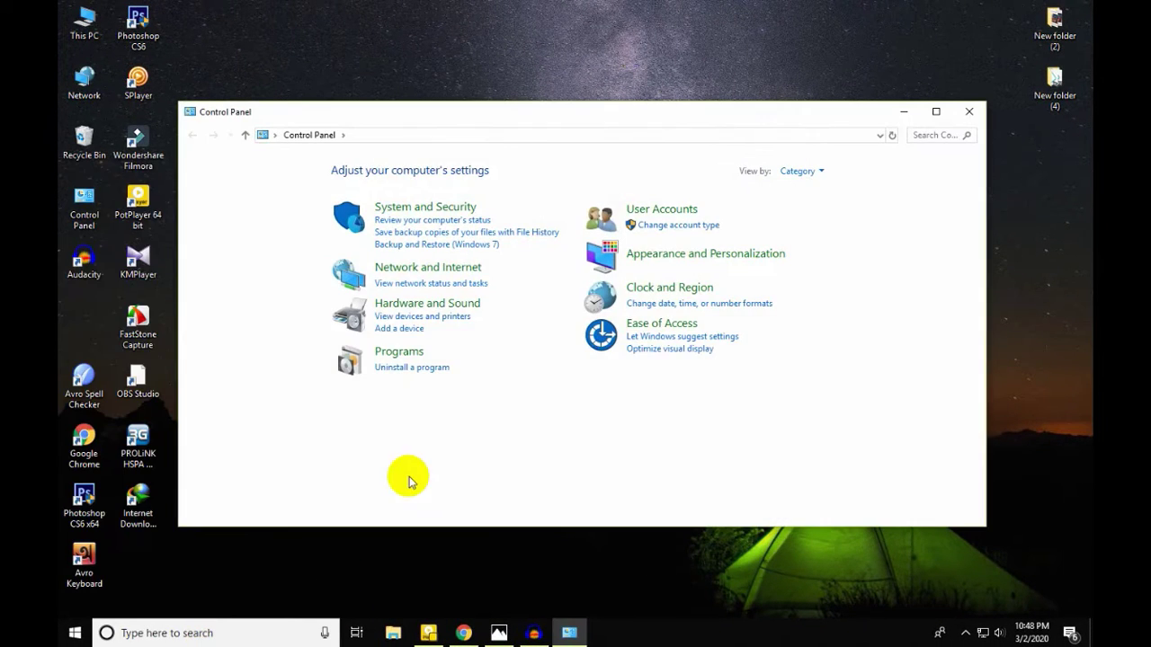
click(395, 368)
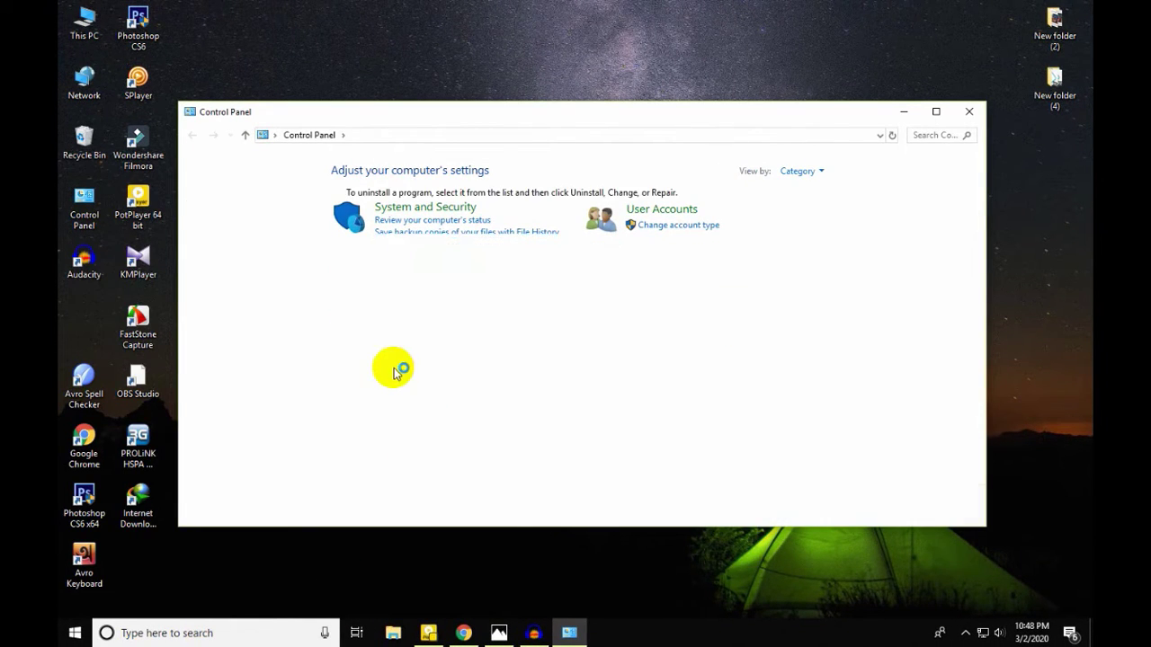
click(940, 113)
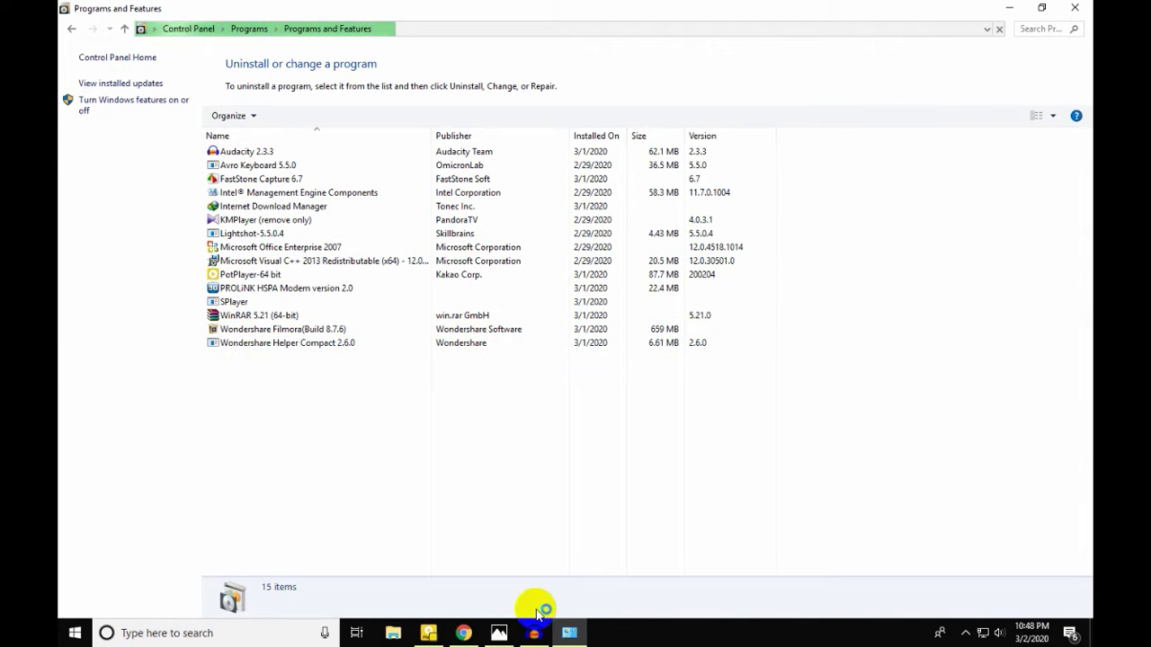
Step: View the reference image marking the Microsoft OneDrive entries, then close the image and the installed programs list
click(499, 633)
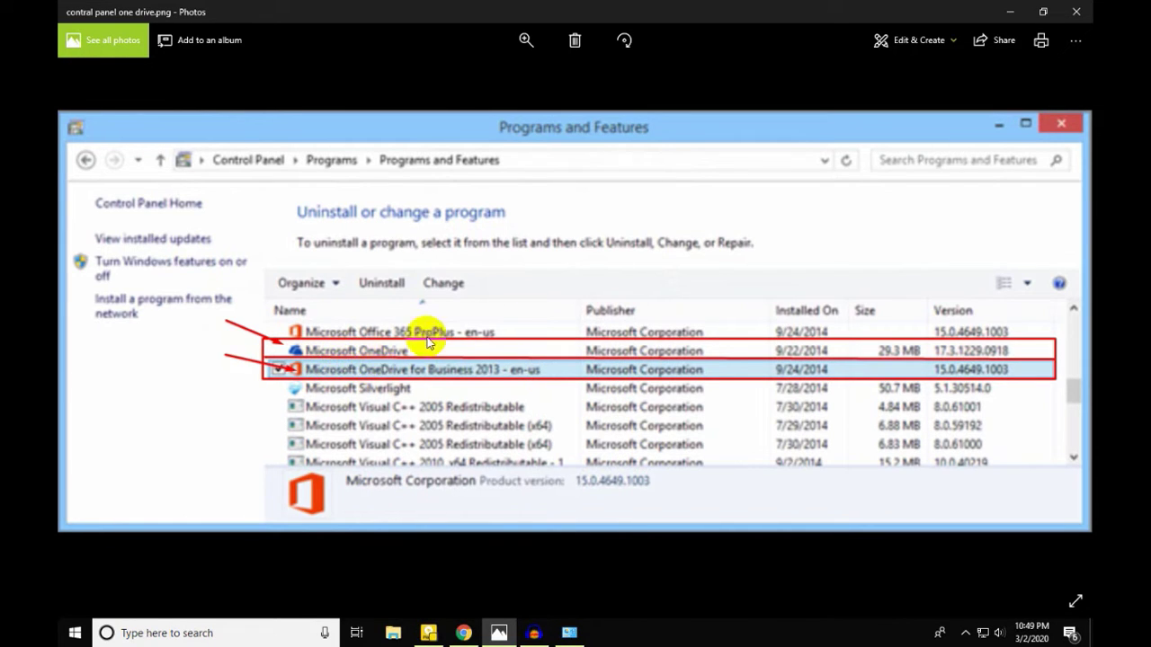
click(1076, 10)
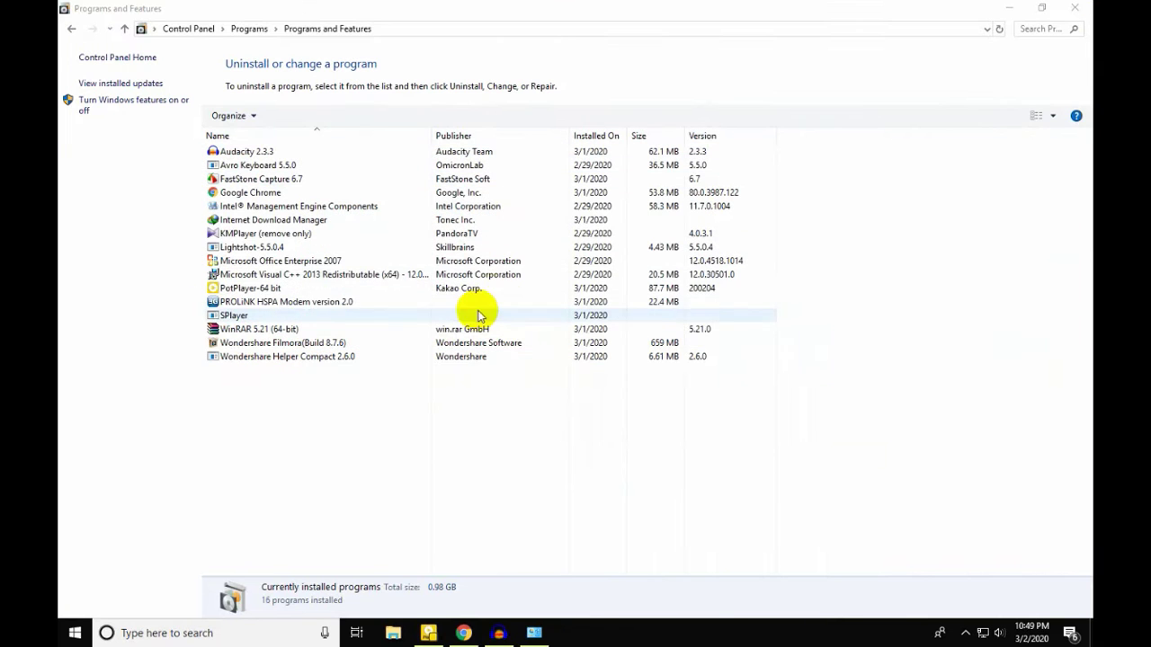
click(1086, 7)
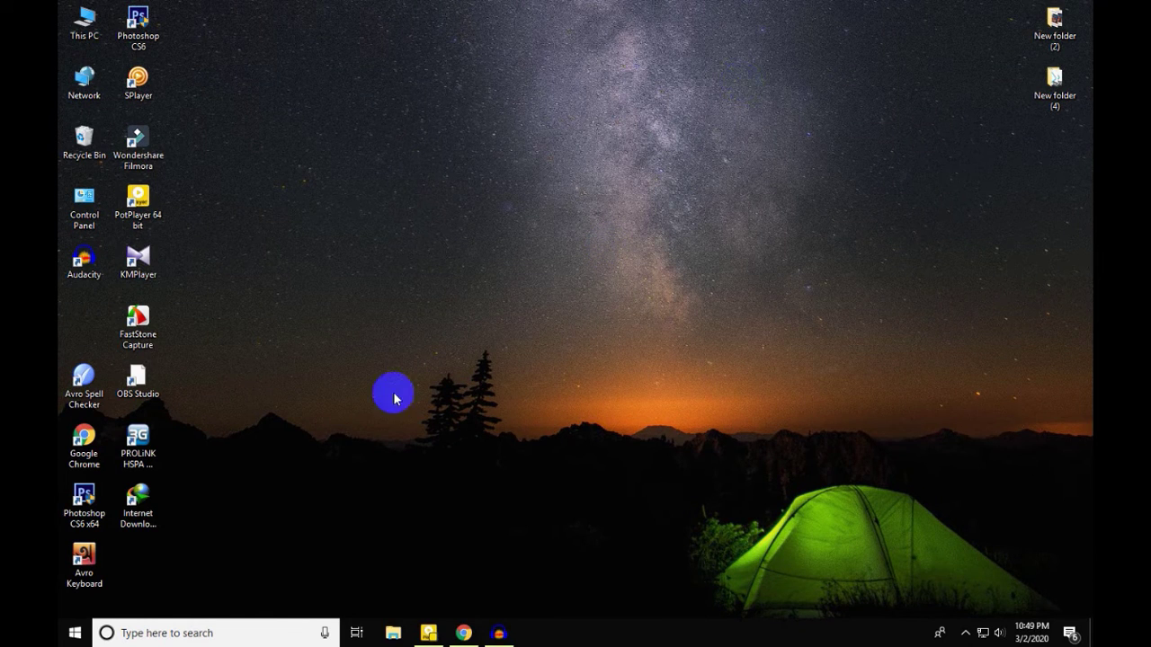
Step: Find the Services app through Windows search and open the properties of the Windows Update service
click(165, 632)
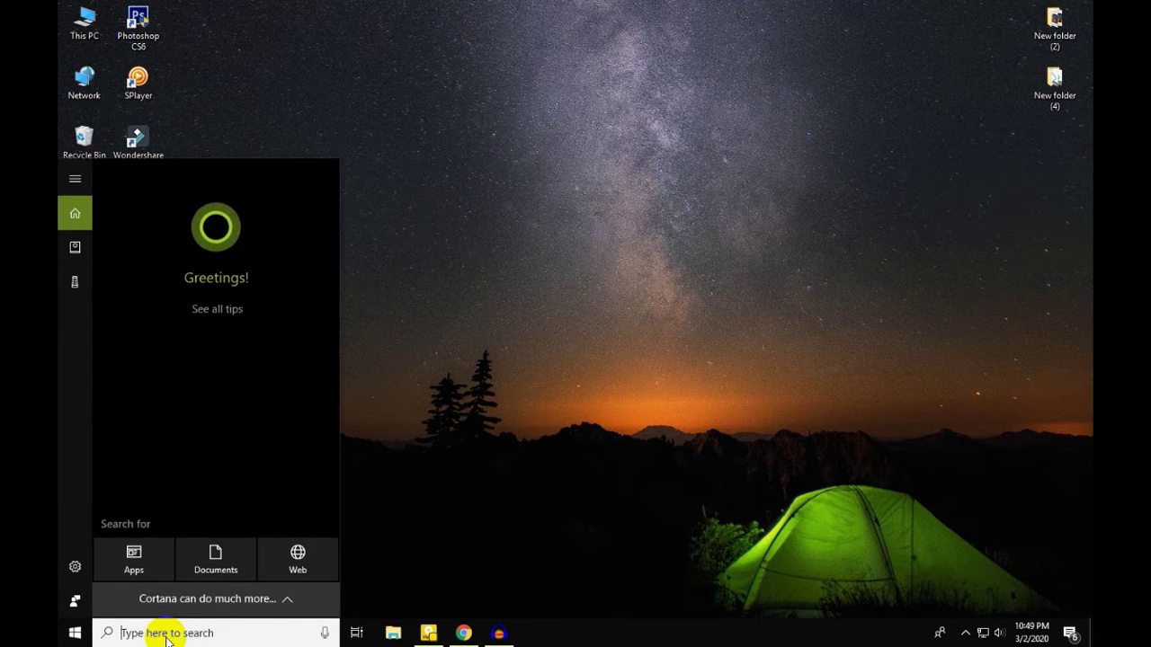
text(ser)
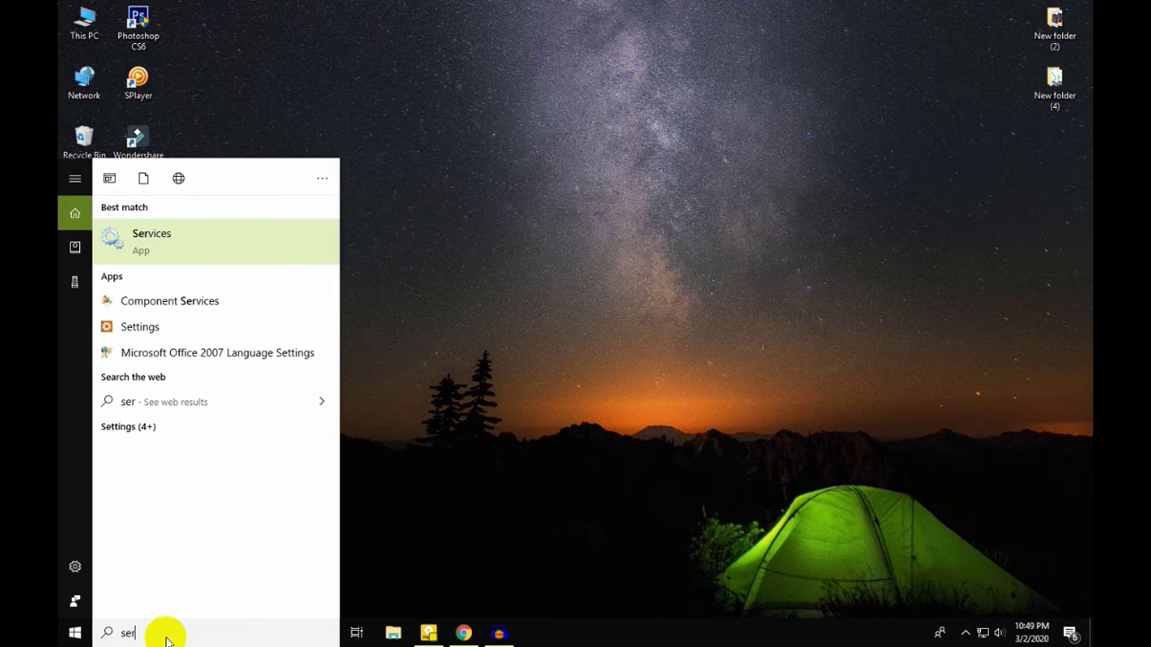
click(192, 251)
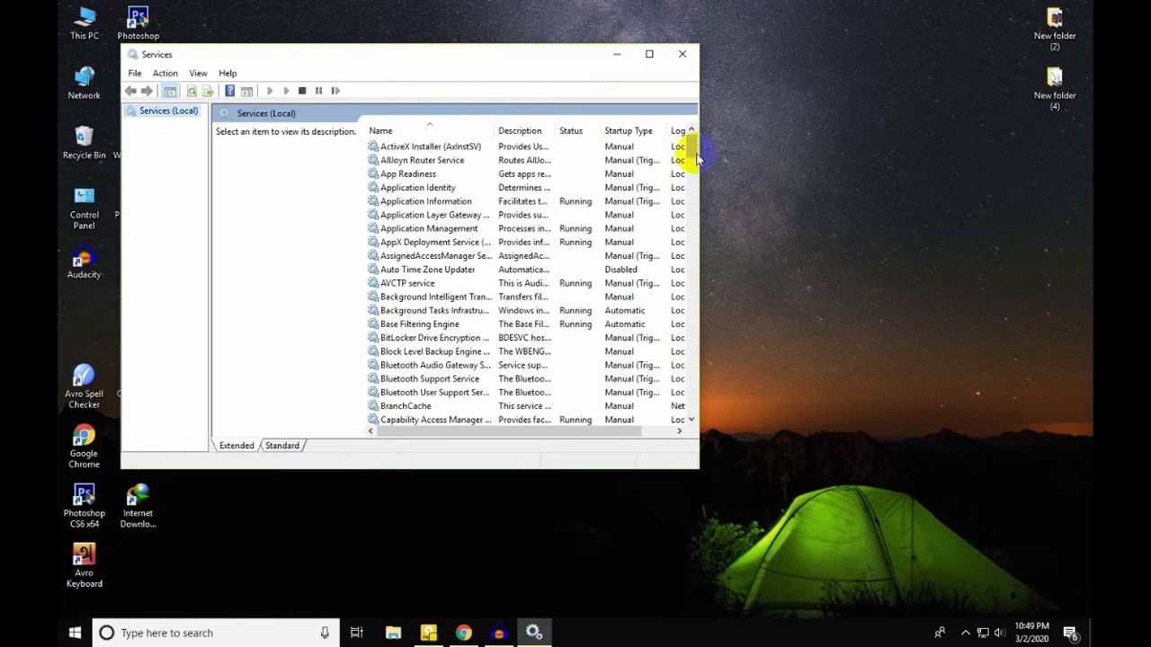
drag(693, 153, 692, 423)
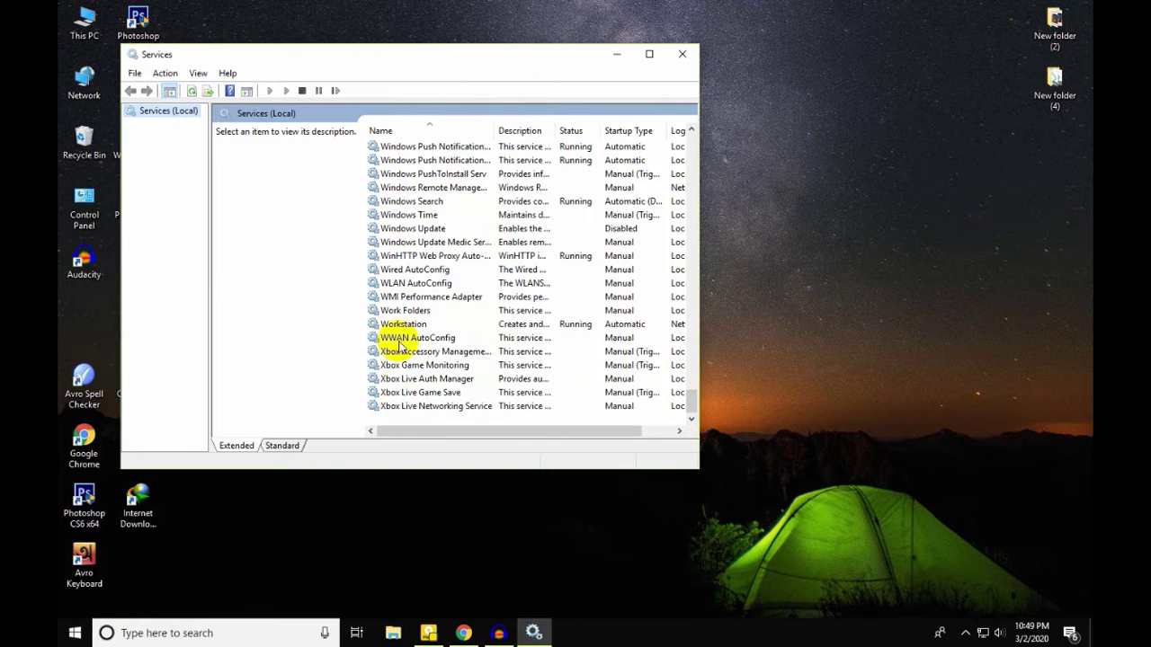
click(409, 230)
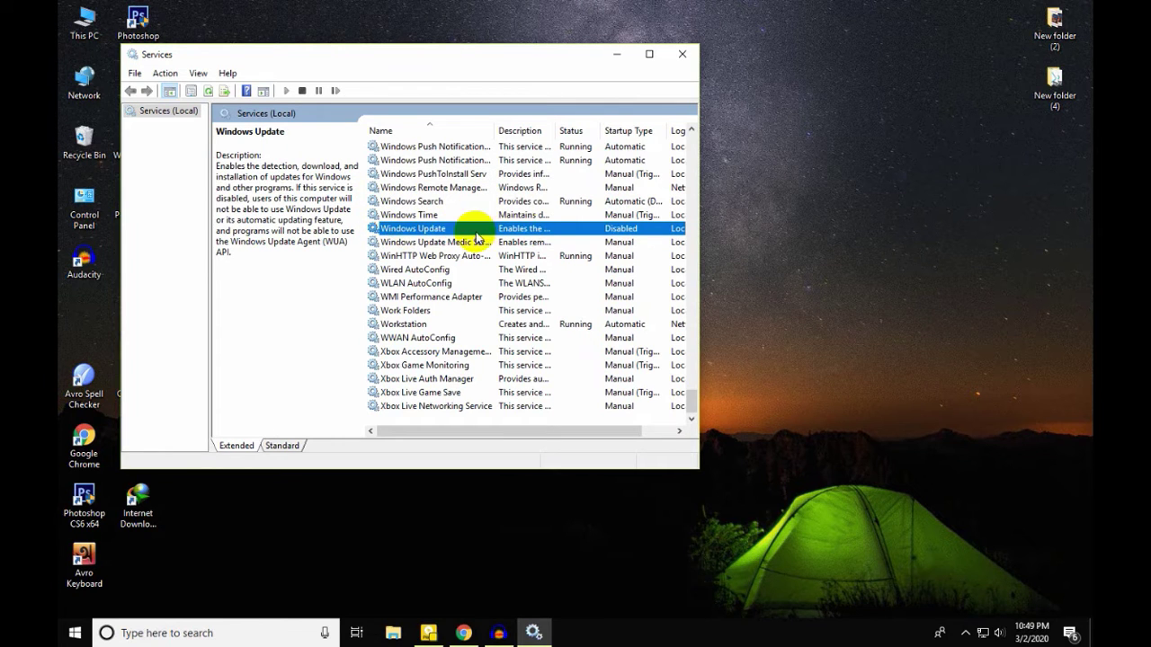
double_click(431, 230)
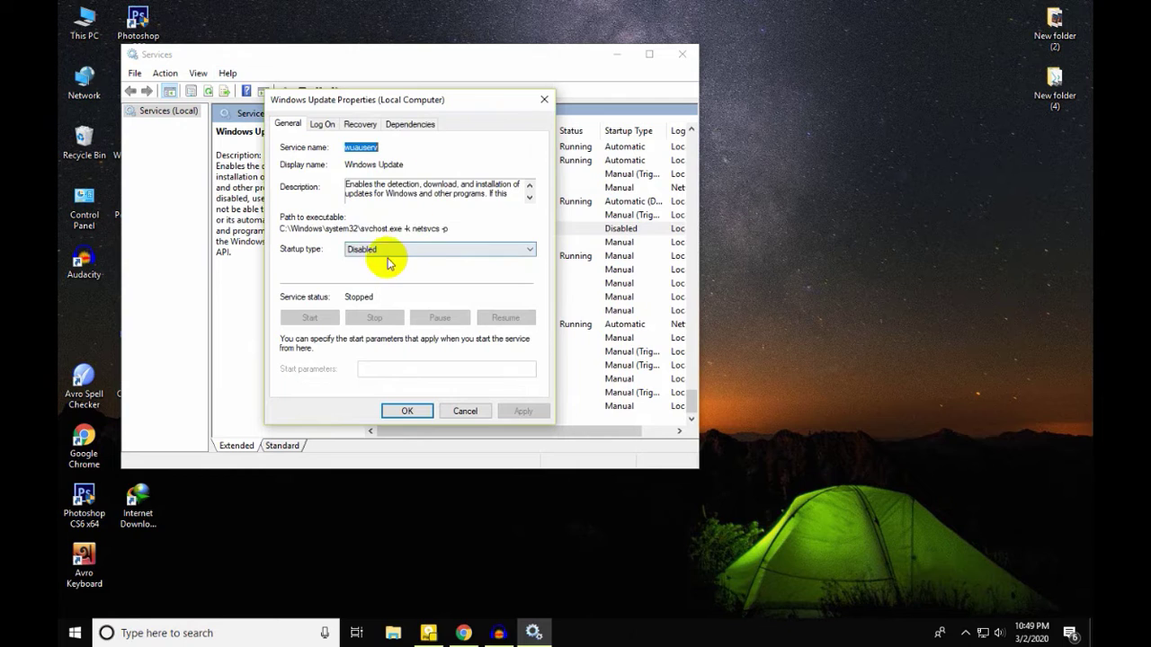
Step: Set the Windows Update service's startup type to Disabled, apply the change and close Services
click(387, 253)
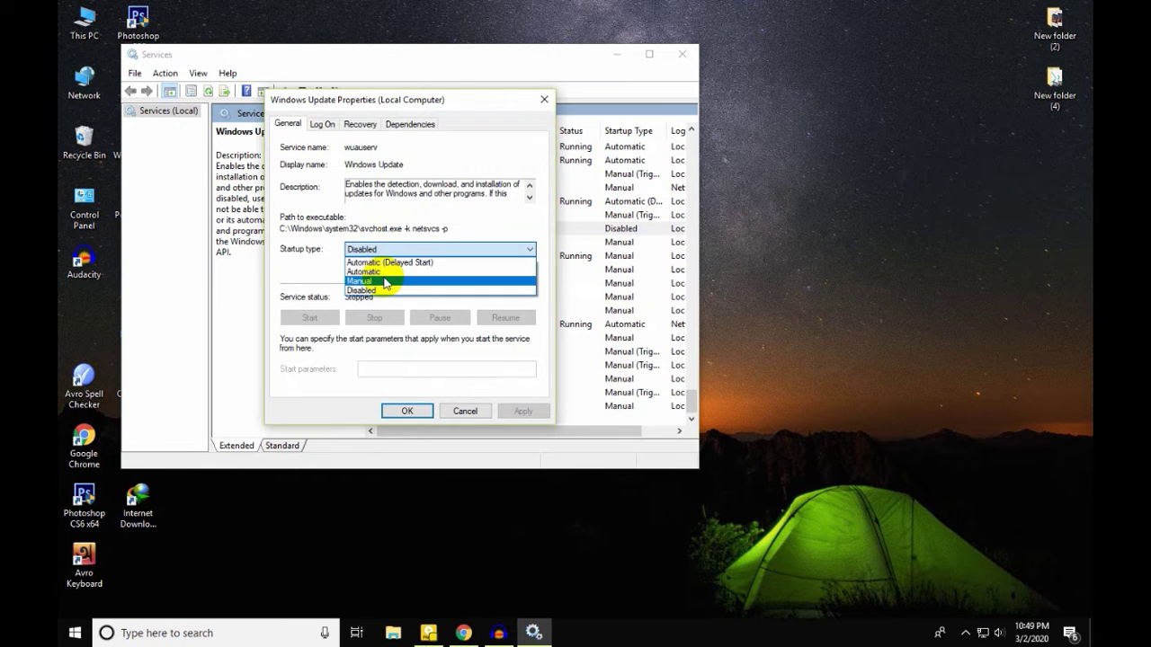
click(369, 278)
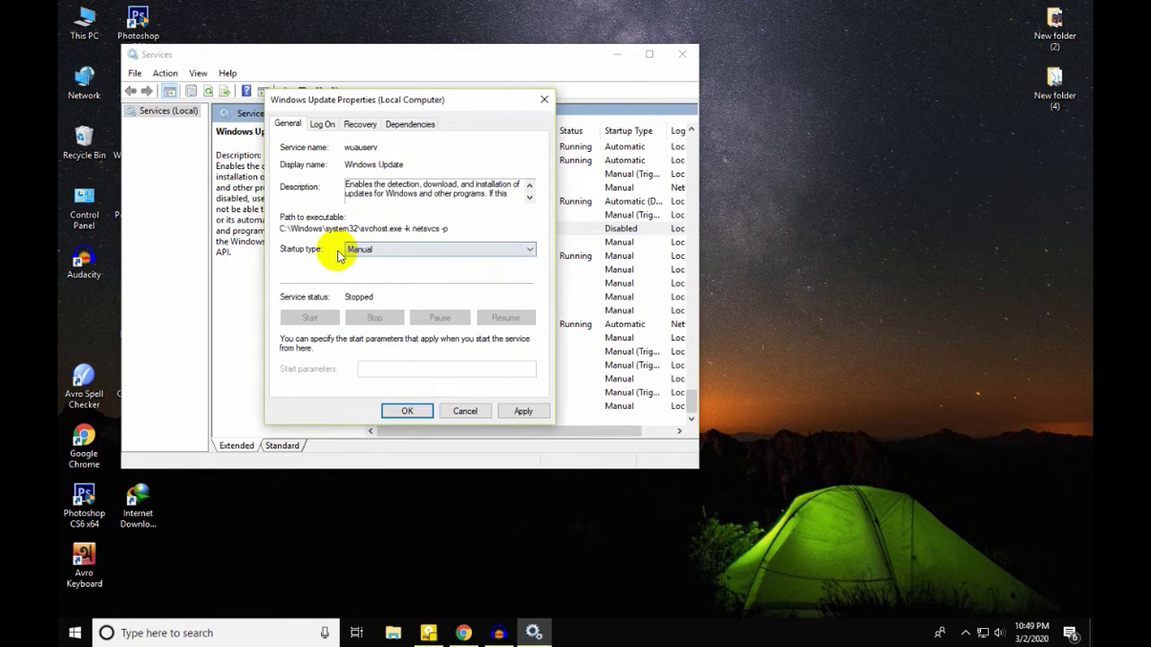
click(411, 249)
click(399, 292)
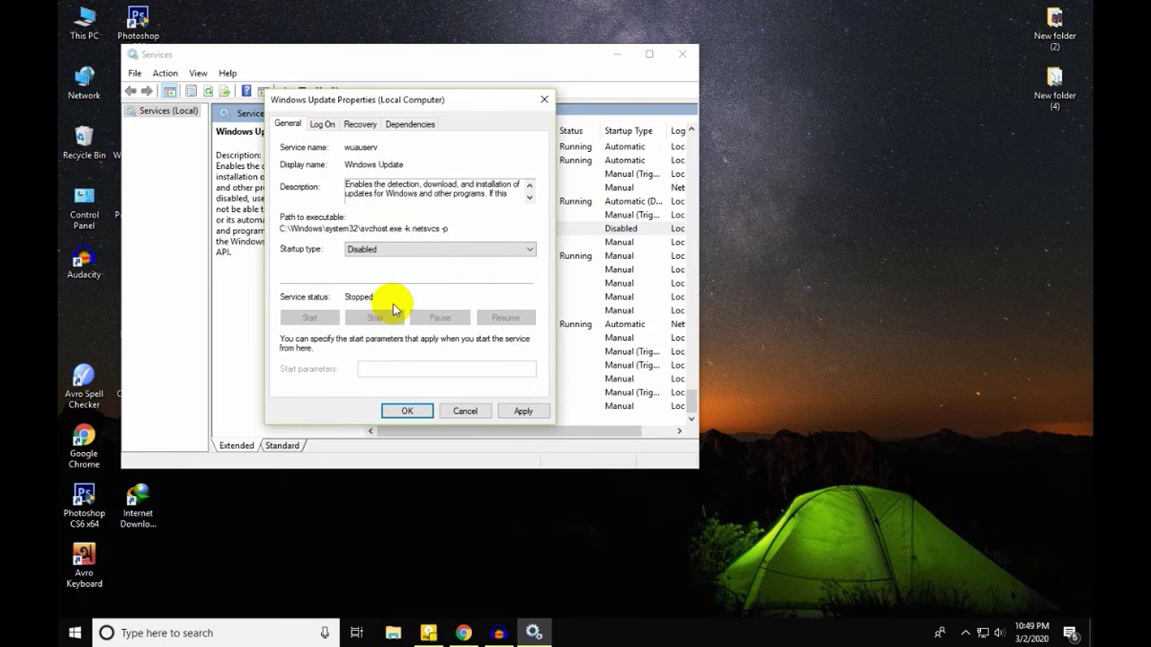
click(521, 411)
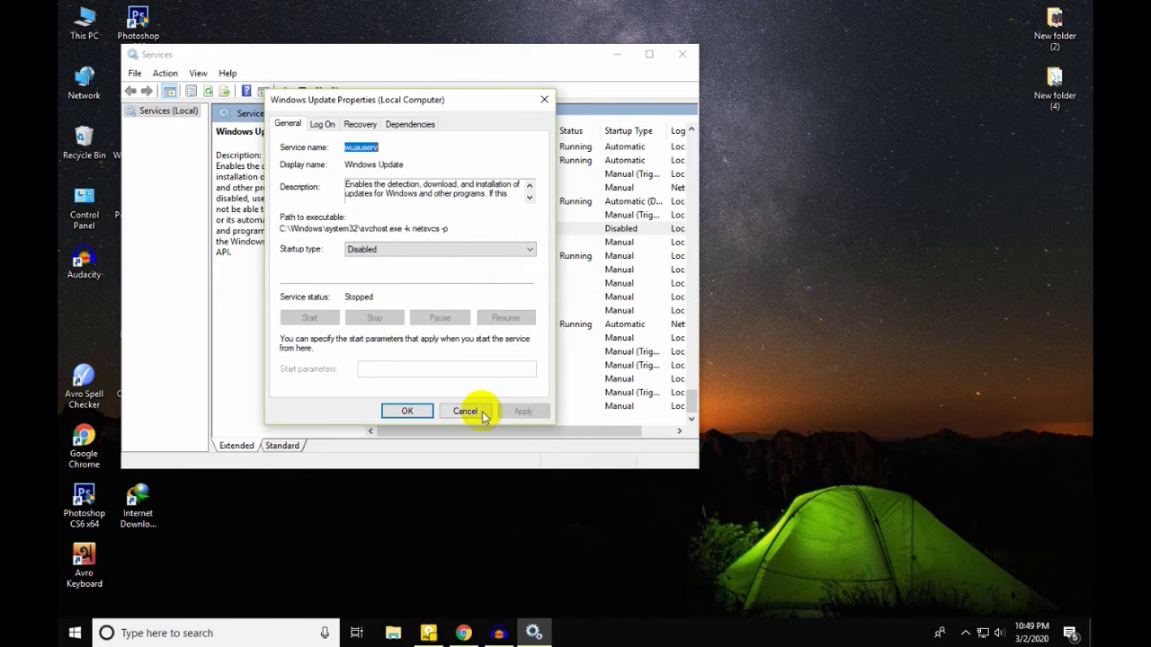
click(408, 411)
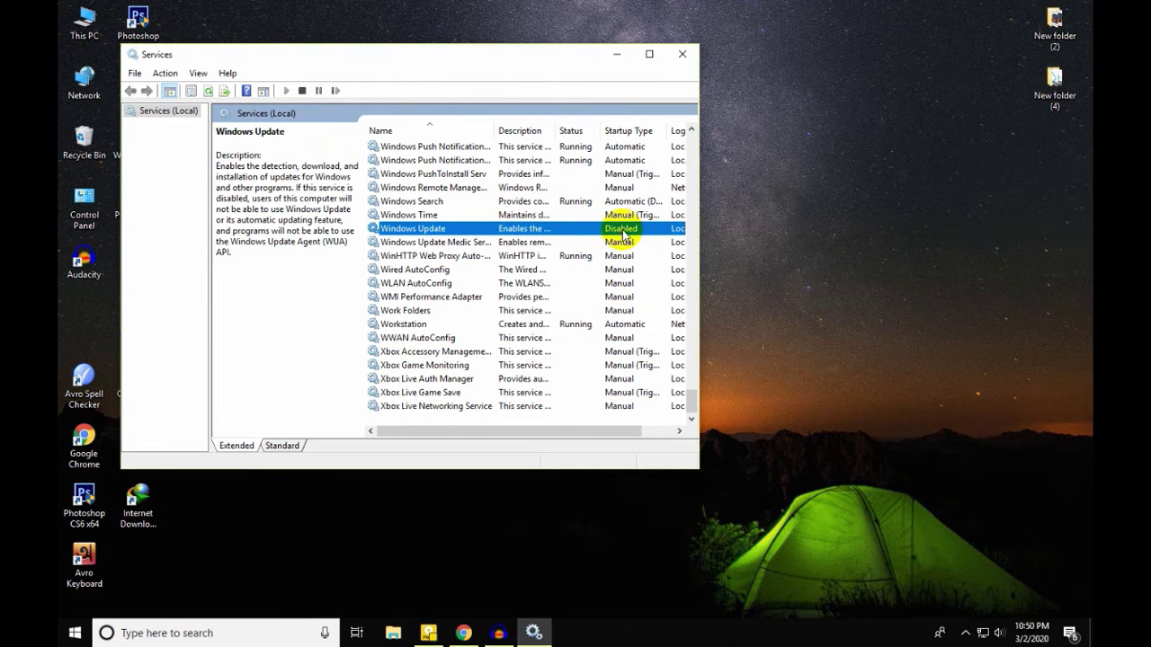
click(687, 52)
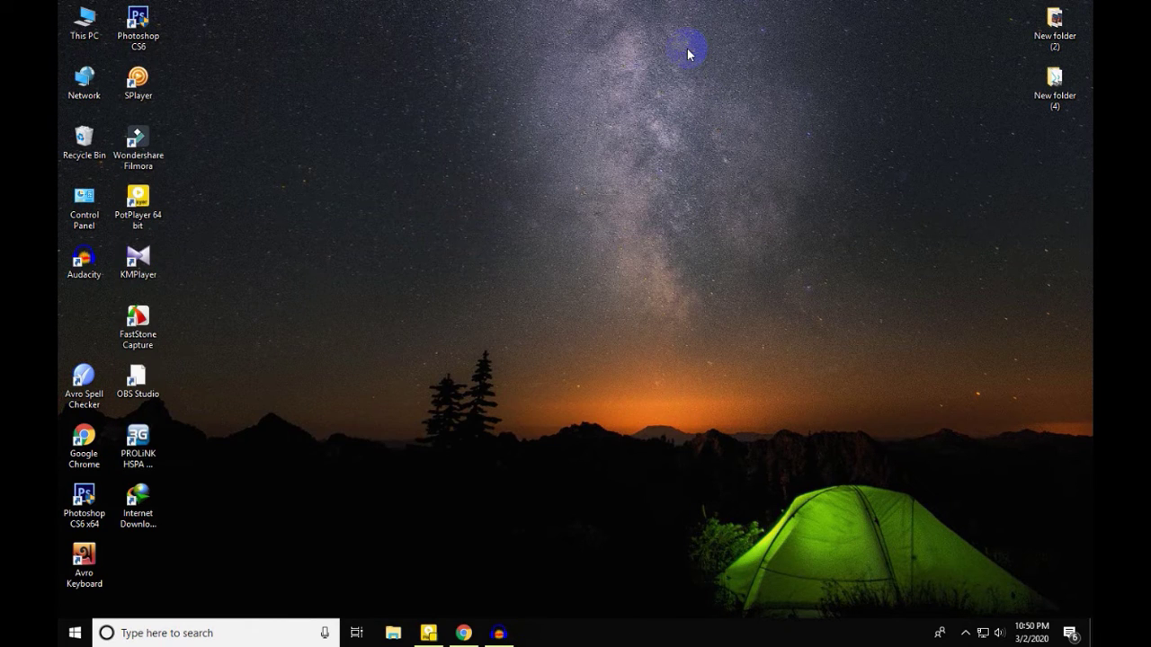